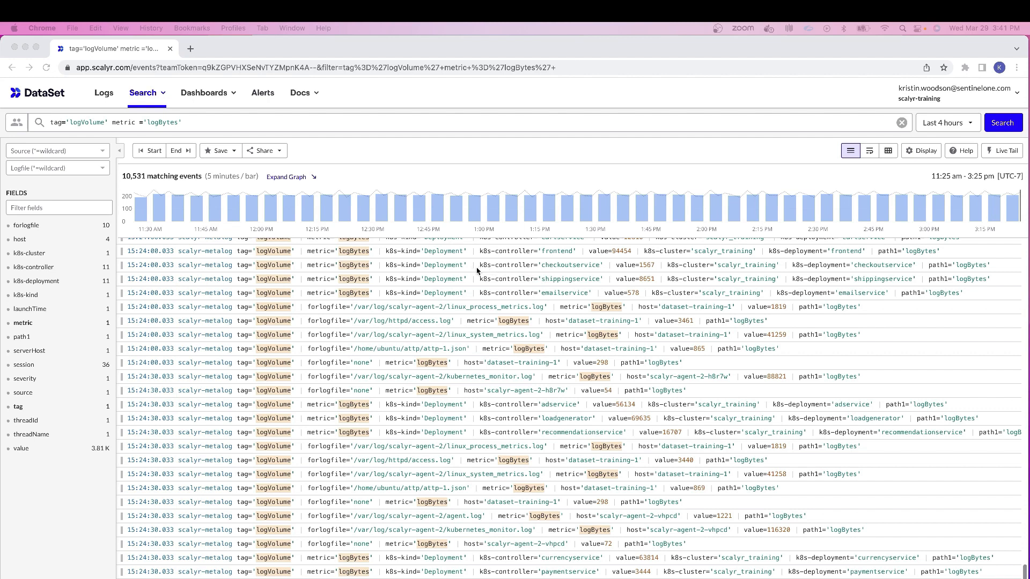
click(479, 271)
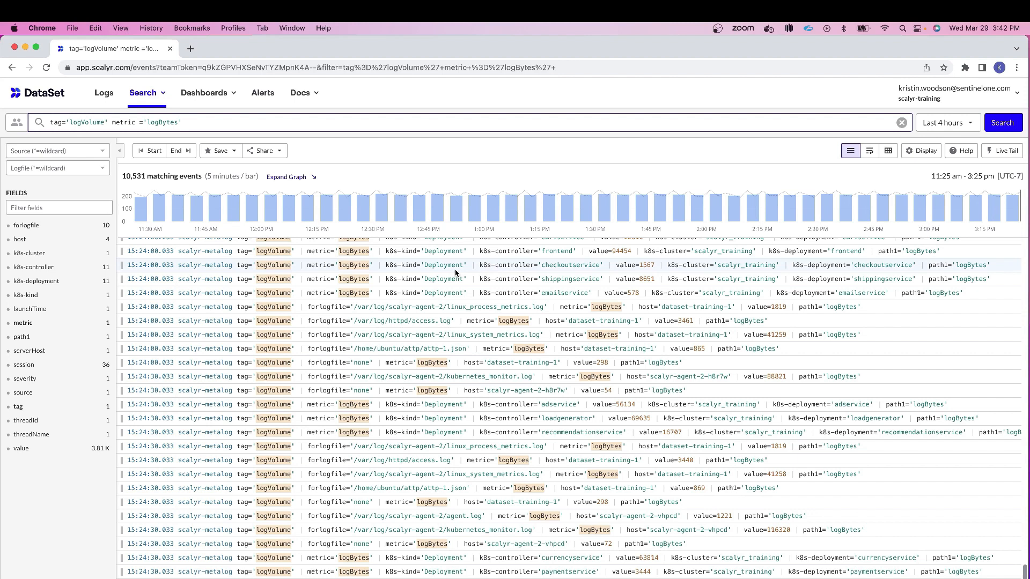
drag(479, 265, 781, 272)
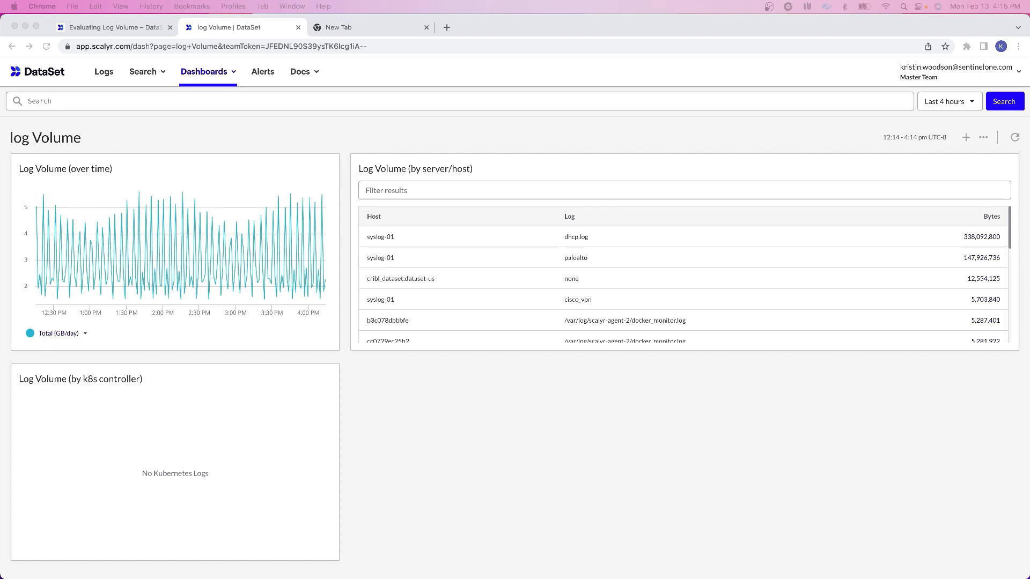
Step: Set the log Volume dashboard's time range to the last 24 hours
click(947, 107)
click(946, 108)
click(943, 148)
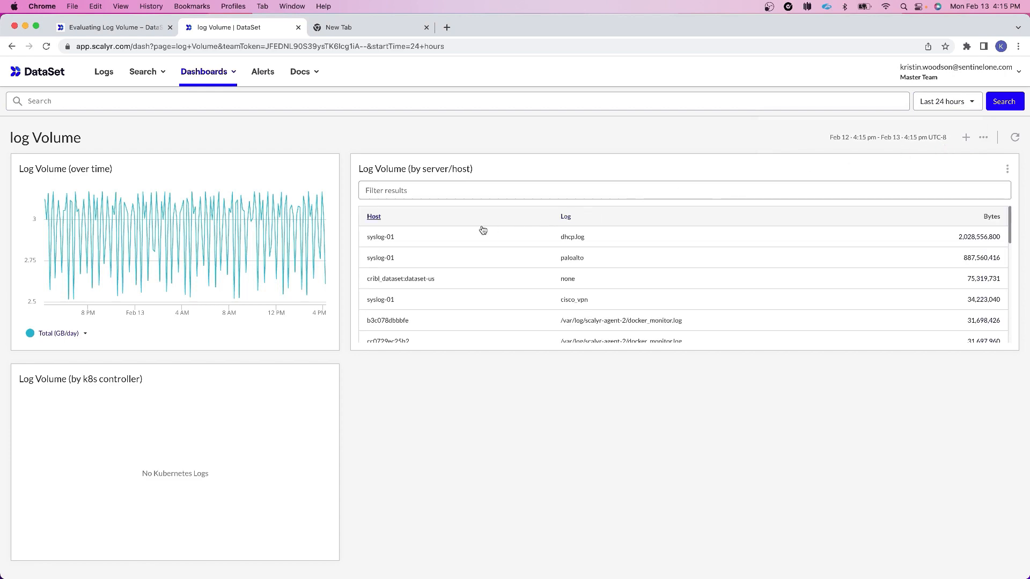
Step: Examine the log volume over time and the full list of hosts and logs by bytes
mouse_move(214, 210)
drag(1011, 239, 1008, 355)
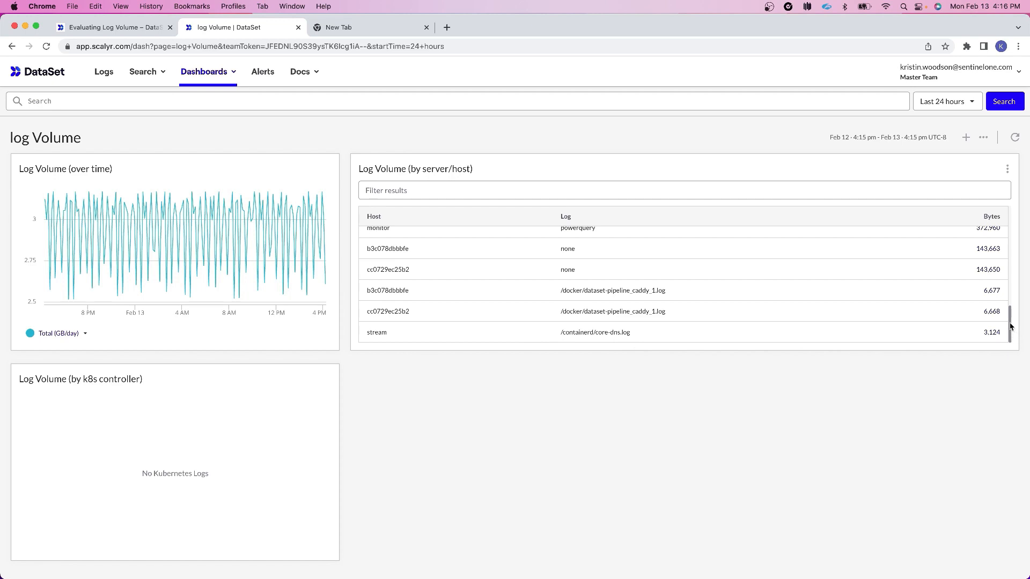
scroll(1012, 309, up, 2)
drag(1012, 309, 1016, 214)
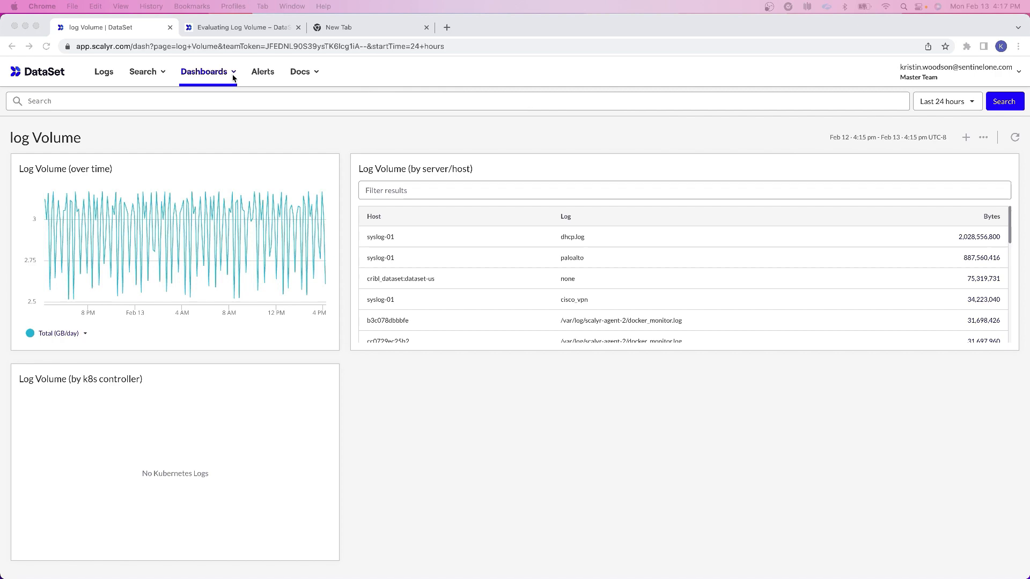
Step: Open the custom dashboard for log volume by team
click(204, 76)
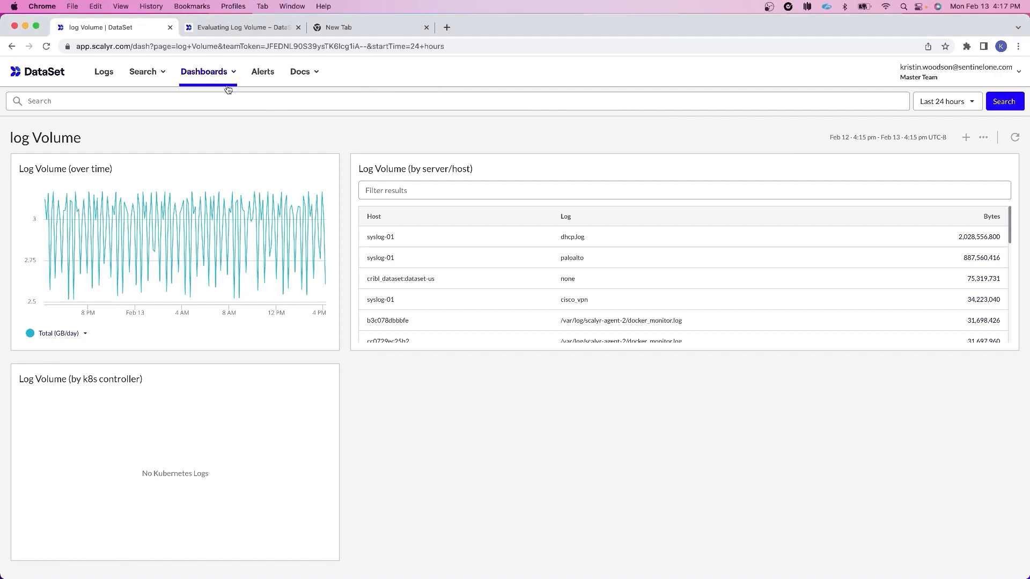
mouse_move(214, 77)
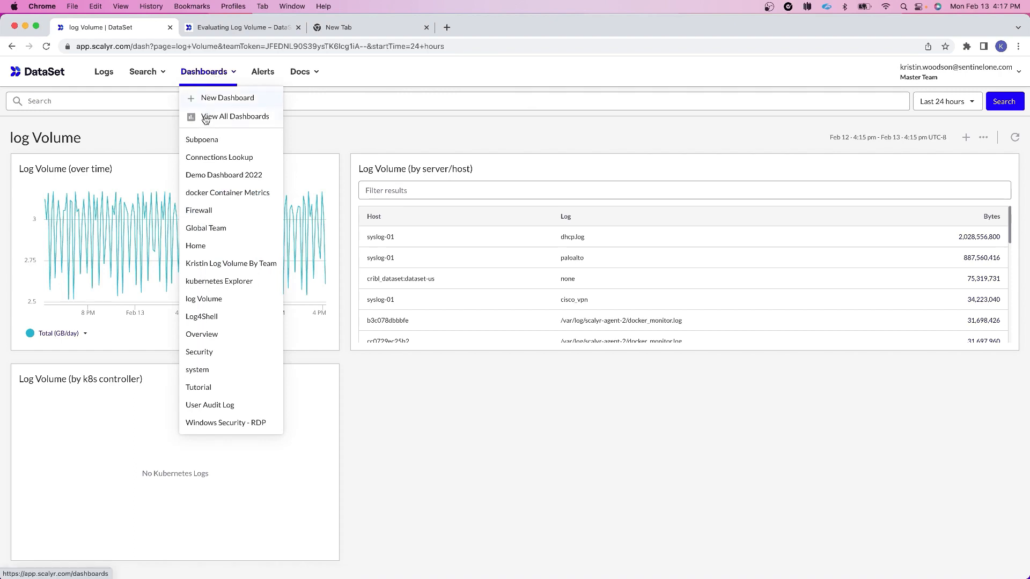
click(236, 267)
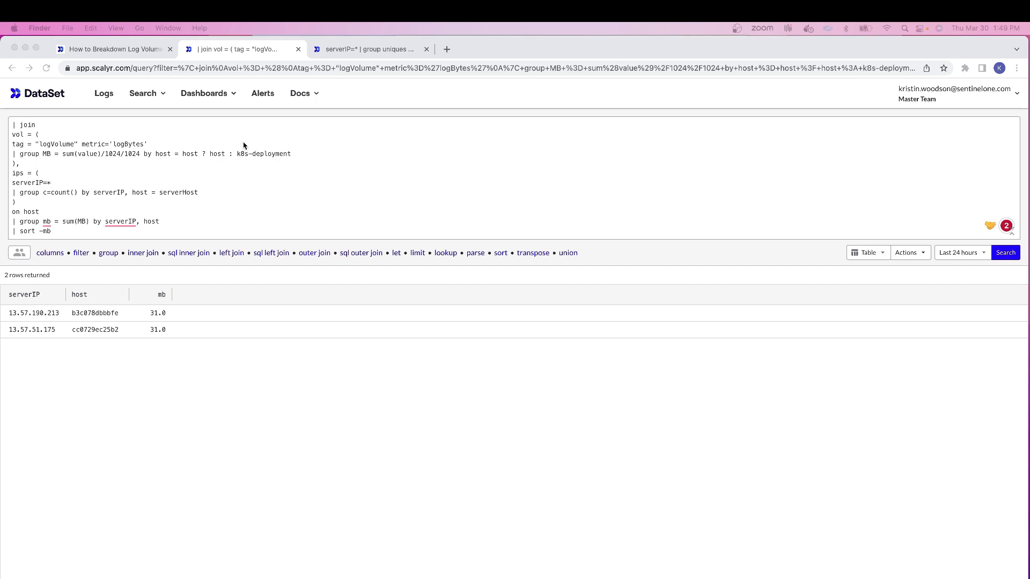
click(152, 98)
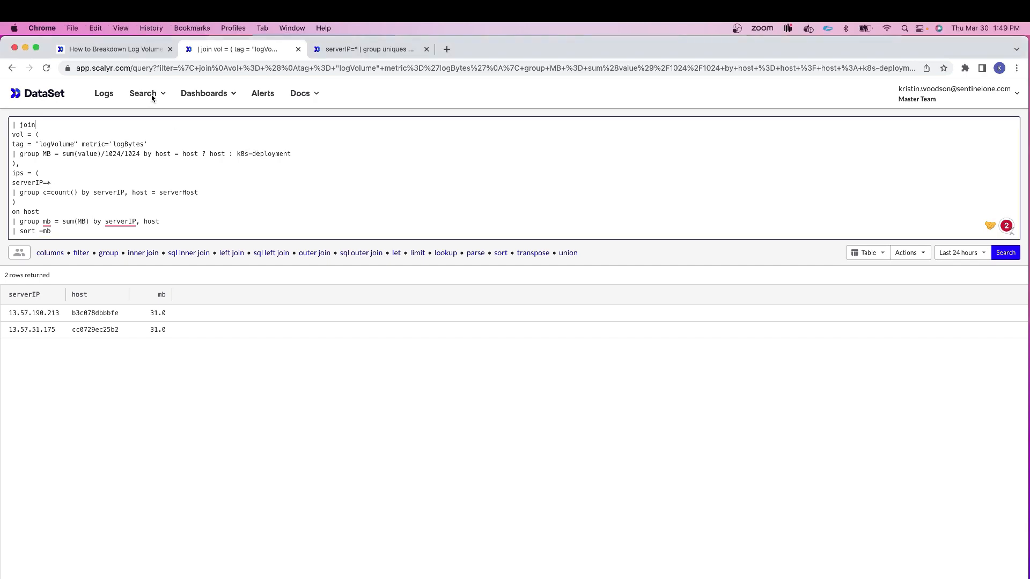
click(148, 99)
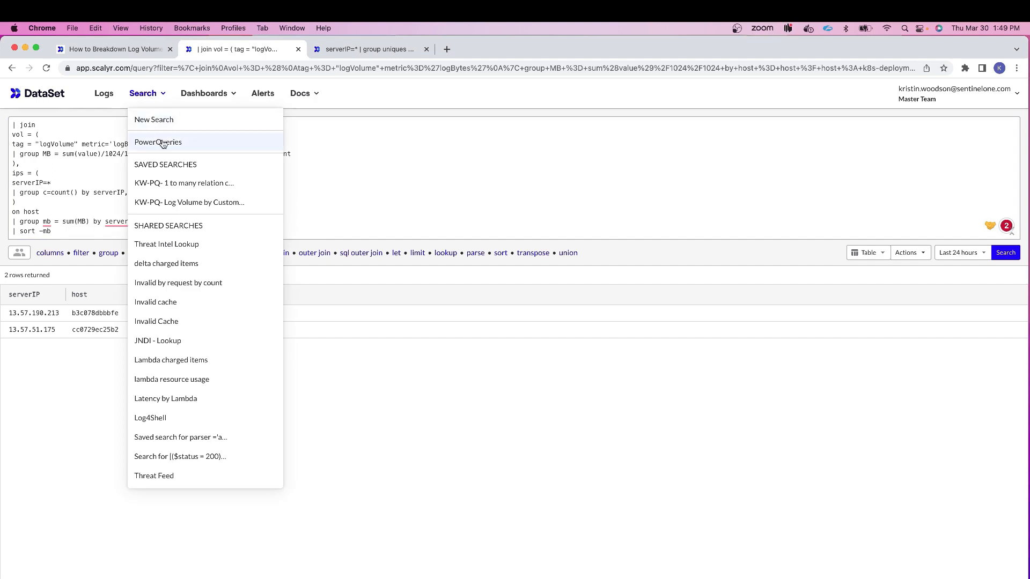
click(332, 145)
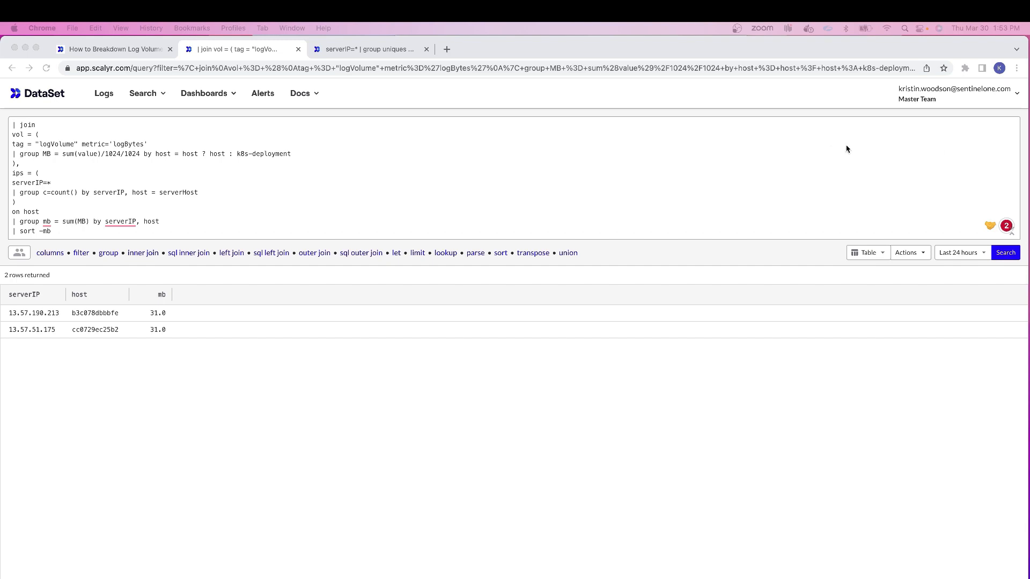
Step: Run the PowerQuery that filters server hosts with more than one distinct serverIP, and return to the log volume join query
click(347, 53)
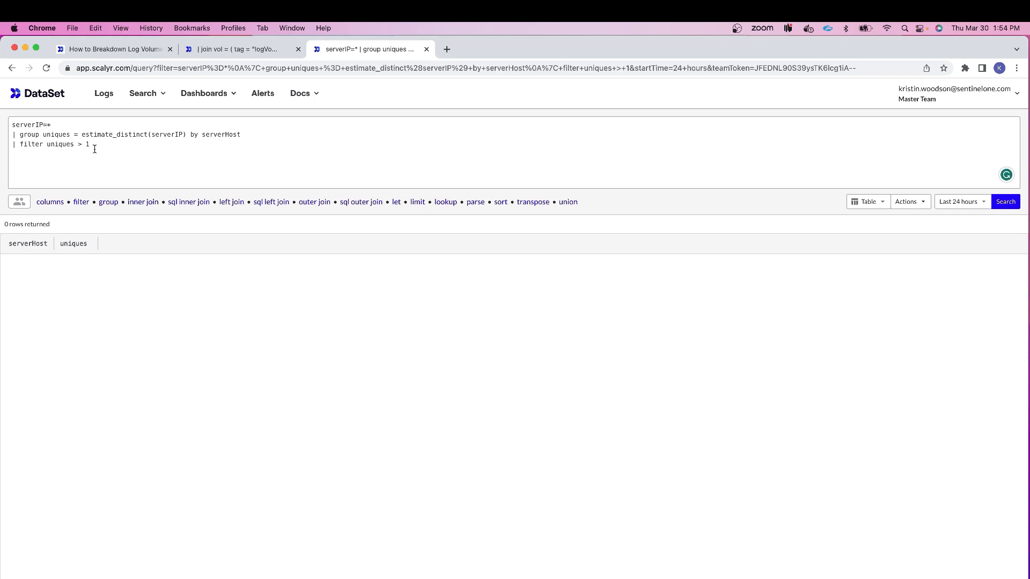
click(248, 53)
click(999, 211)
click(258, 56)
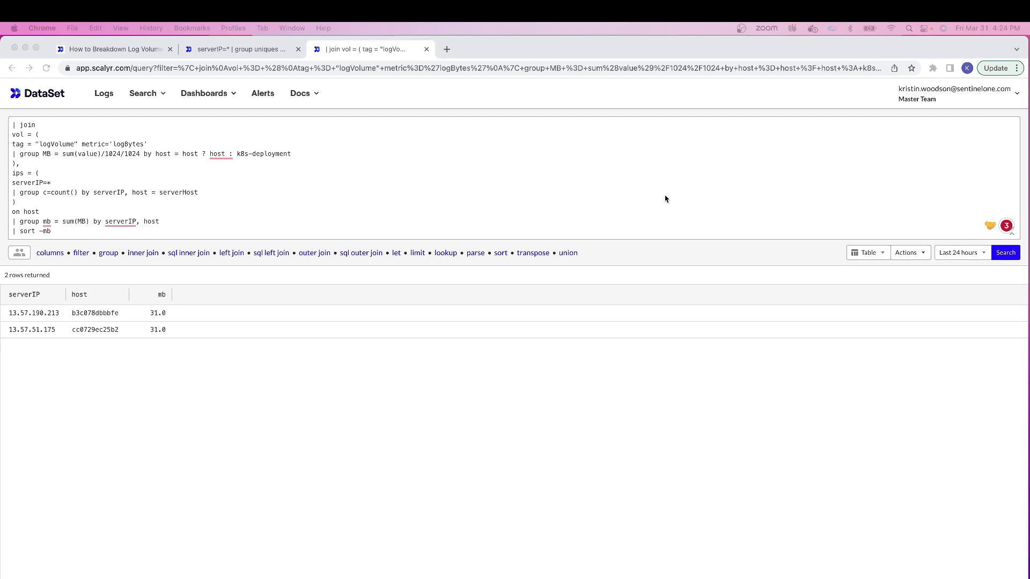
Step: Review the help article on breaking down log volume by a custom field and compare it with the open uniqueness and join queries
click(156, 56)
click(156, 56)
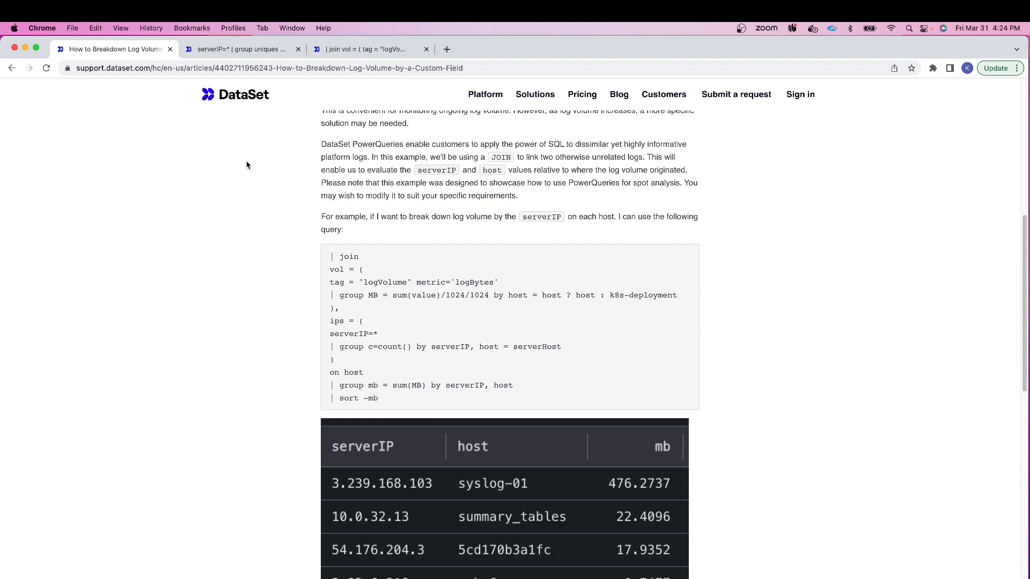
scroll(272, 190, up, 5)
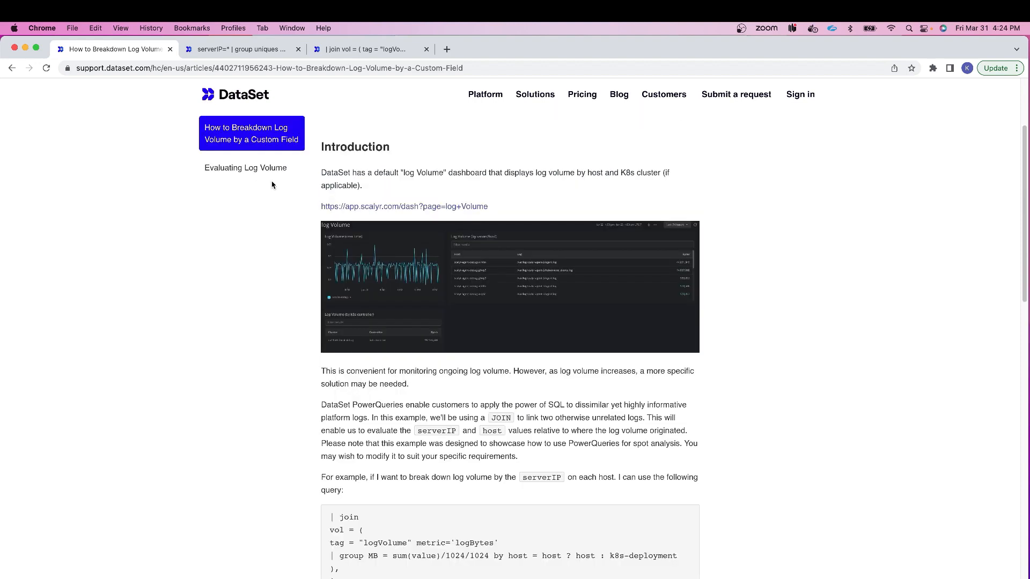
scroll(418, 285, down, 10)
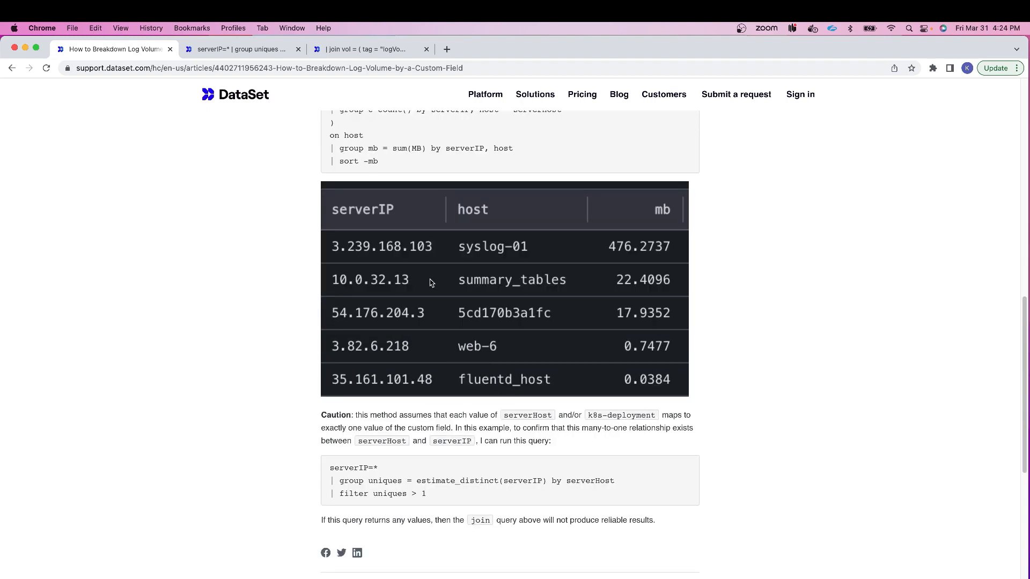
scroll(430, 281, up, 3)
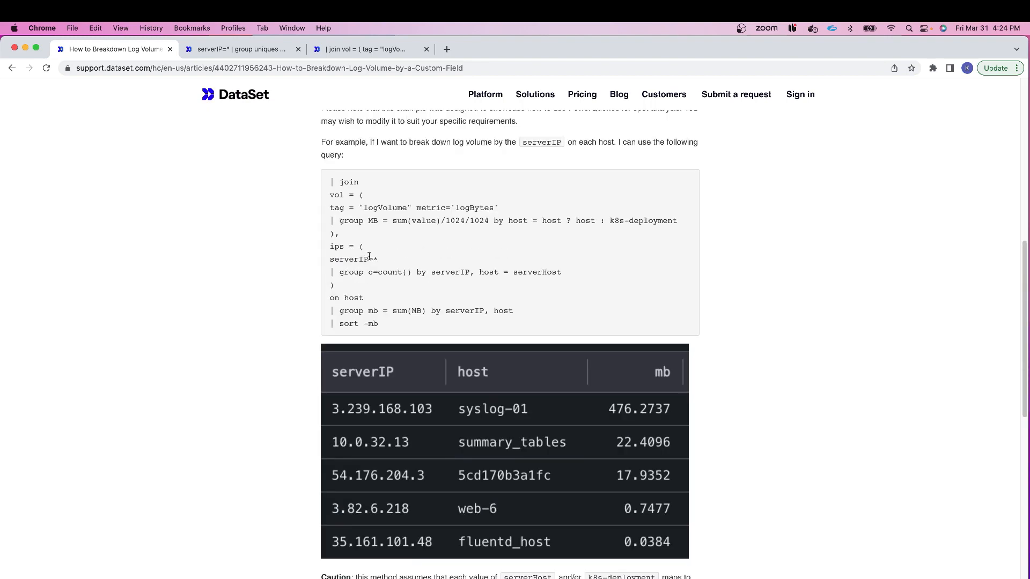
scroll(456, 270, down, 4)
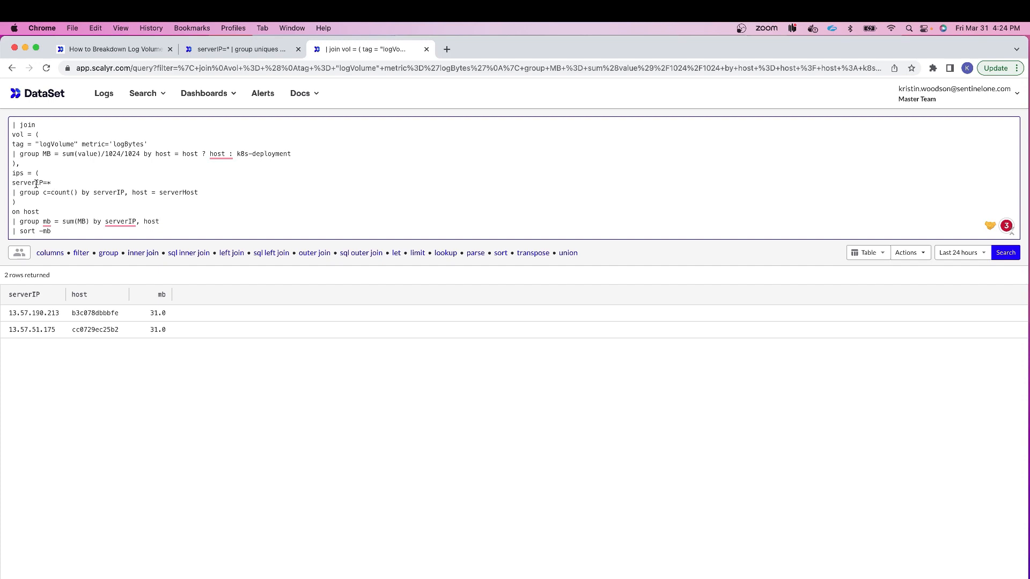
click(240, 50)
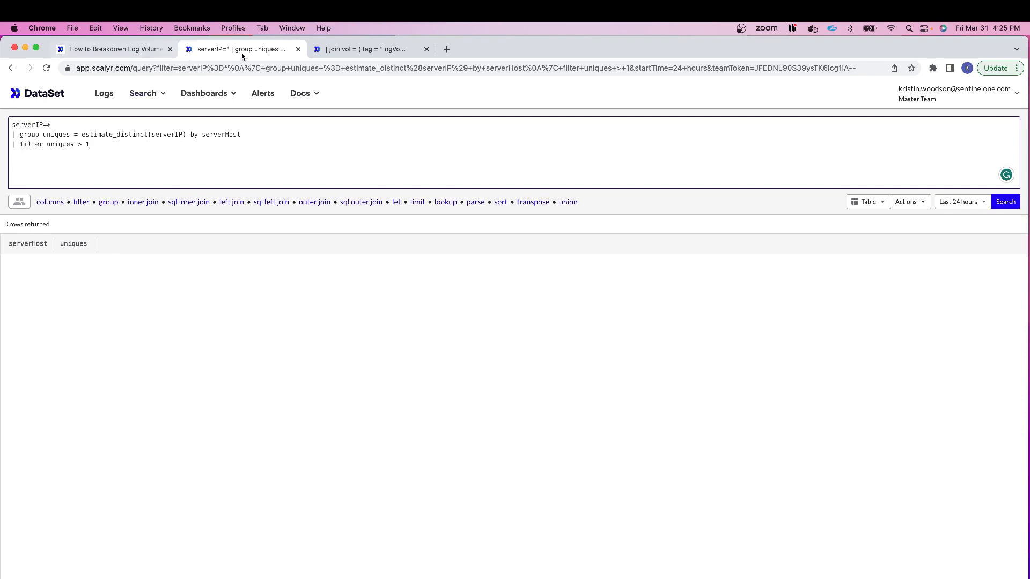
click(347, 55)
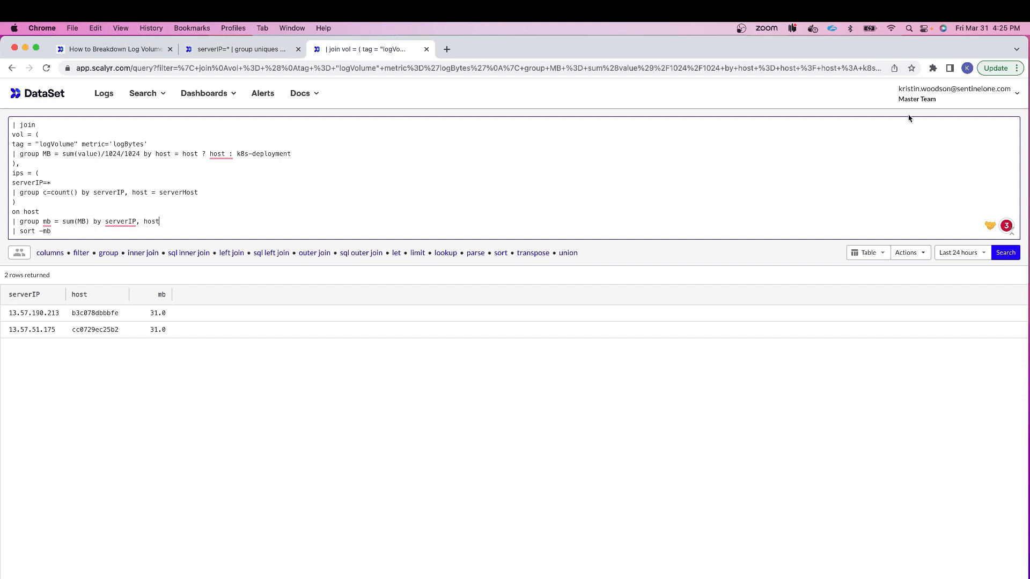
Step: Open the account's Billing & Usage page and go to its Notifications settings
click(915, 100)
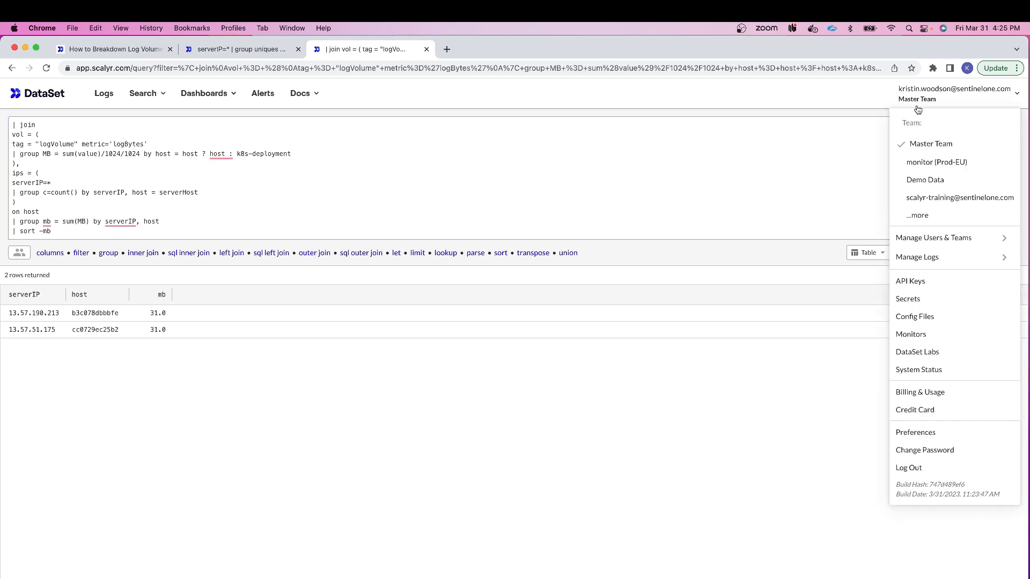
click(929, 397)
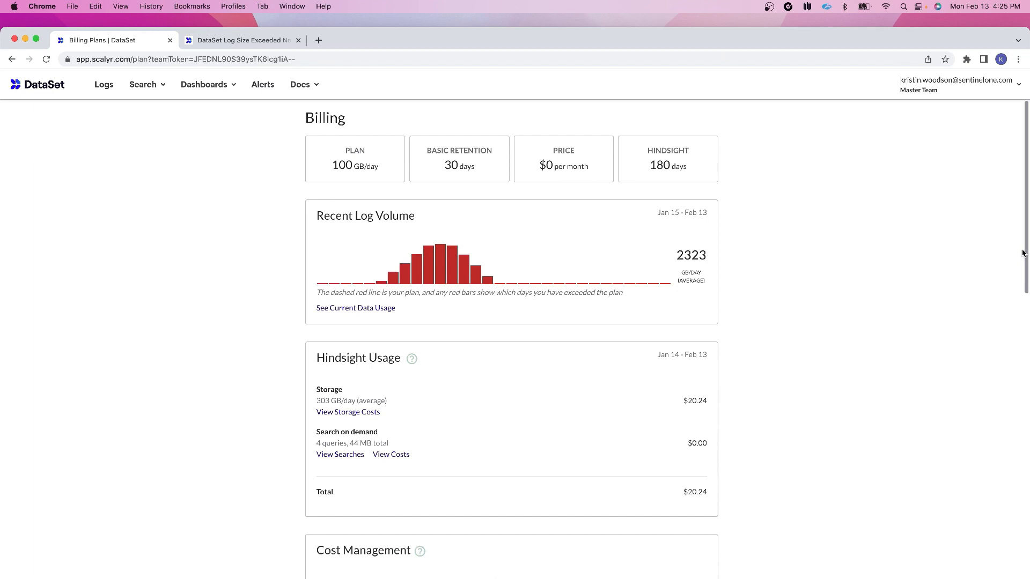
drag(1024, 252, 974, 484)
scroll(975, 485, down, 3)
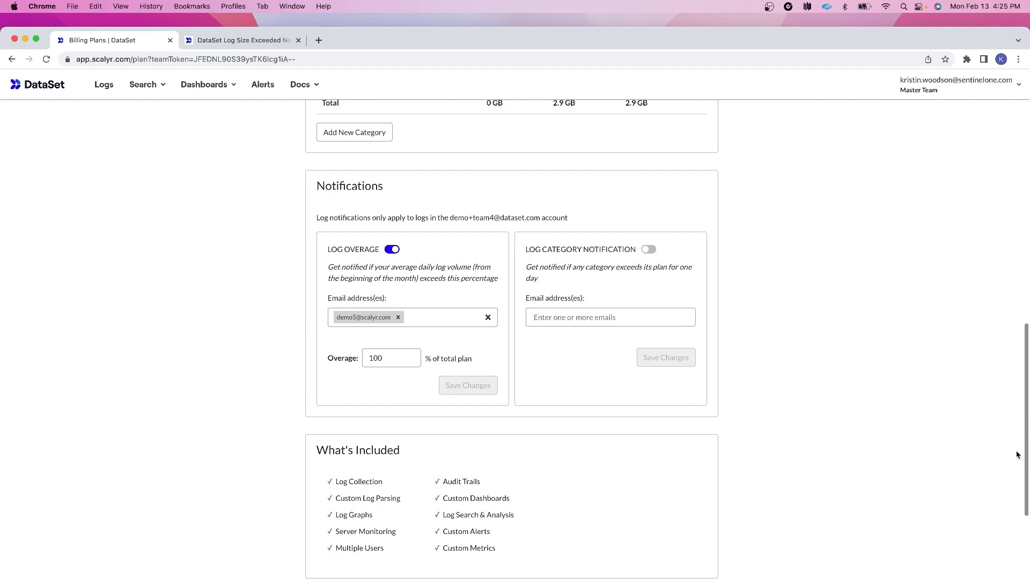
Step: Set the log overage notification threshold to 110% of the total plan
click(414, 320)
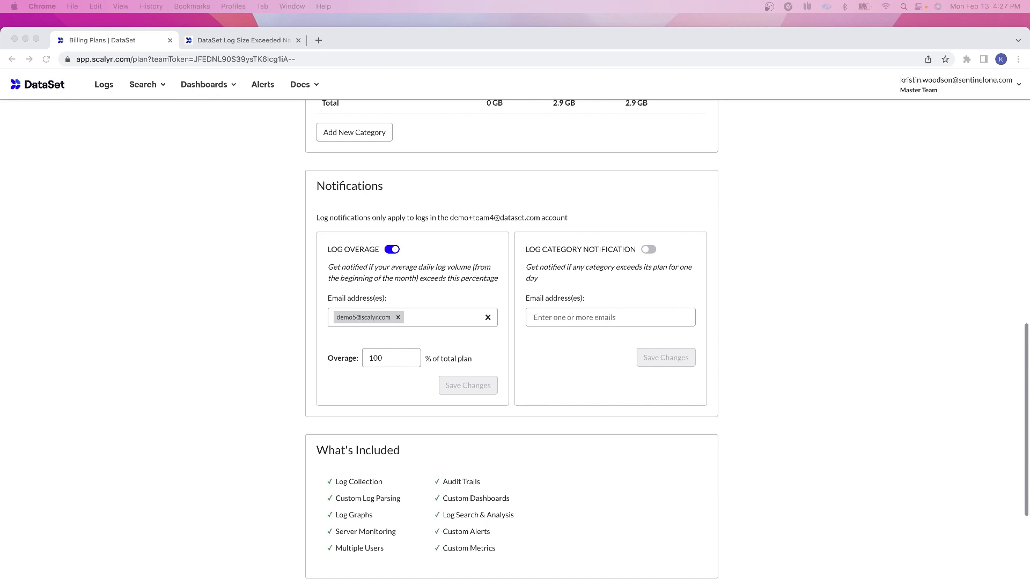
click(398, 359)
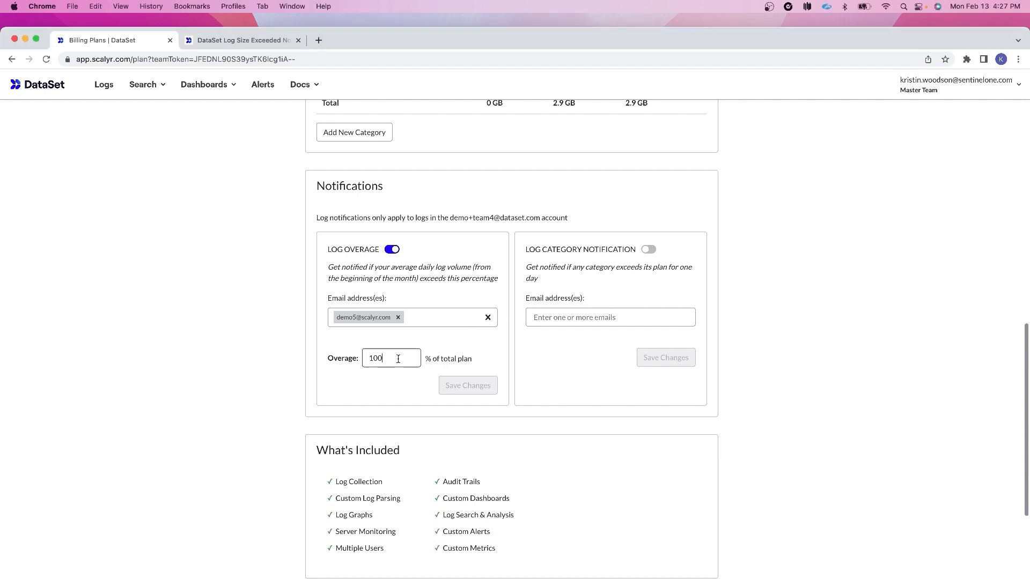
key(BackSpace)
key(BackSpace)
text(10)
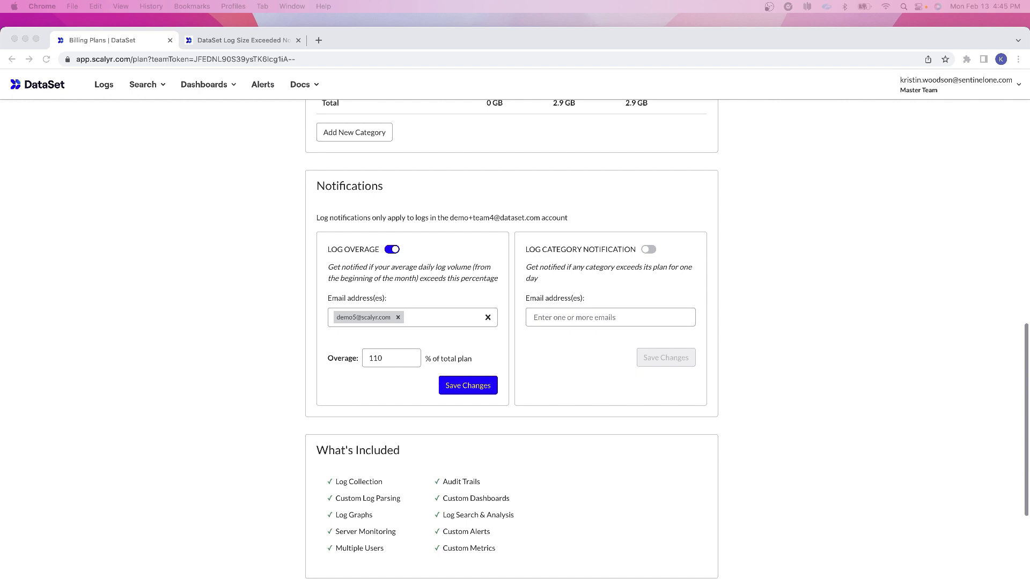
Step: Open the help article on DataSet Log Size Exceeded Notifications
click(257, 48)
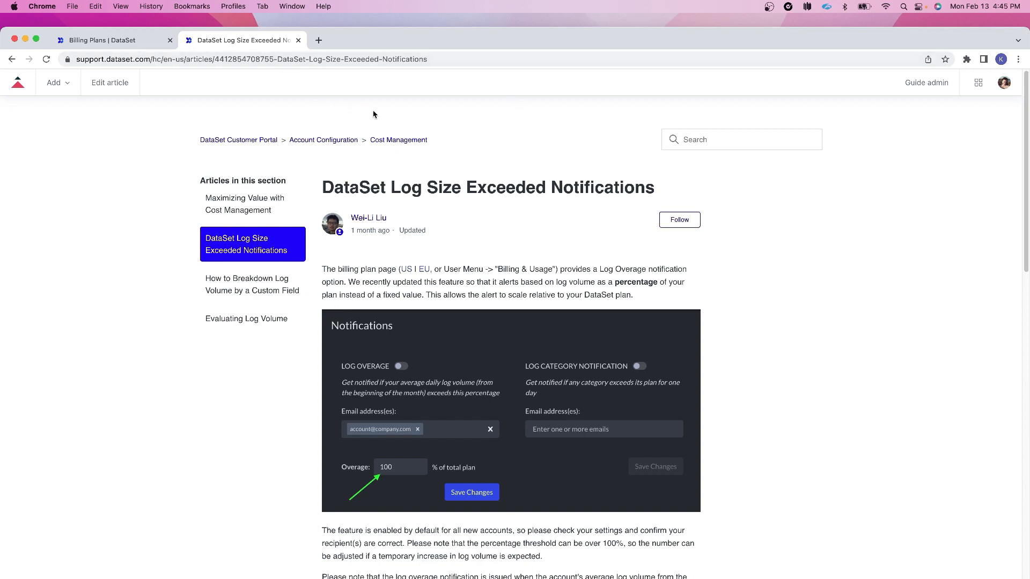